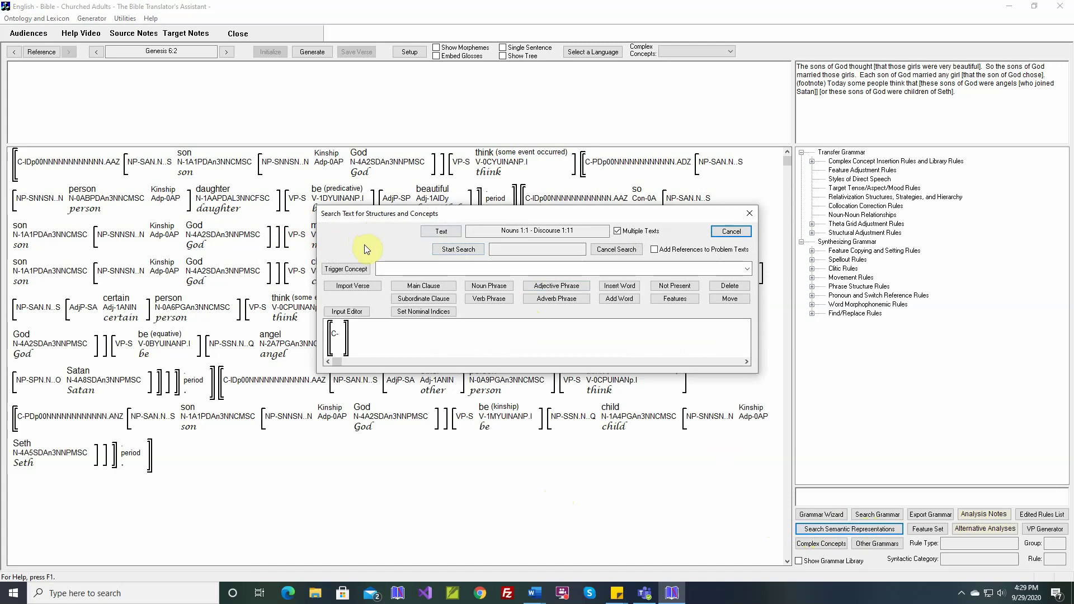
Step: Limit the search to the single text Genesis 1:1 - Genesis 10:32 and define its input structure as (np n) [ in-order-to (np n) ]
click(618, 231)
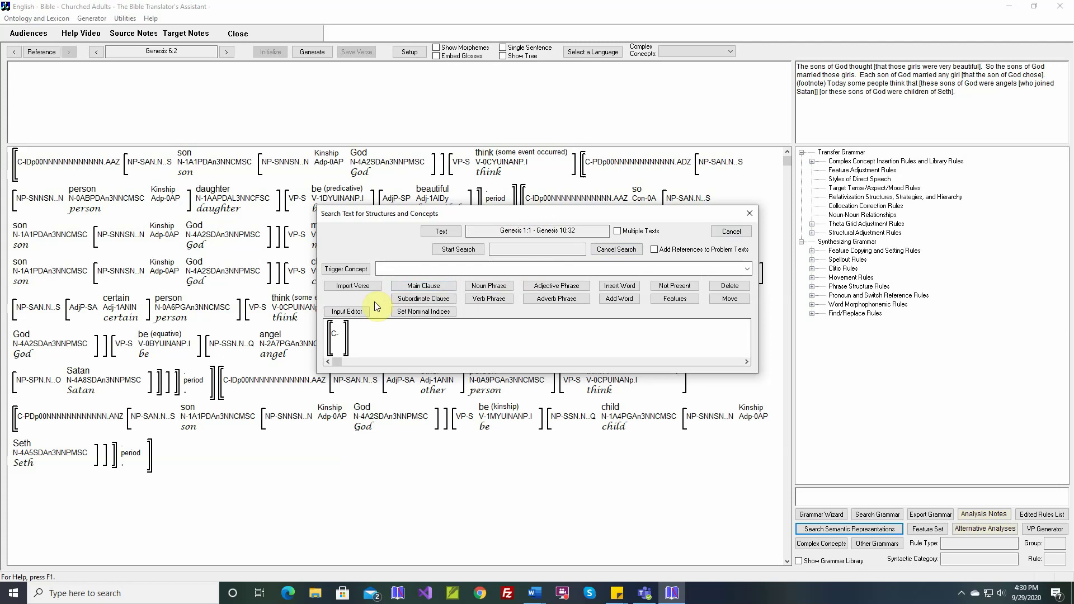
click(361, 311)
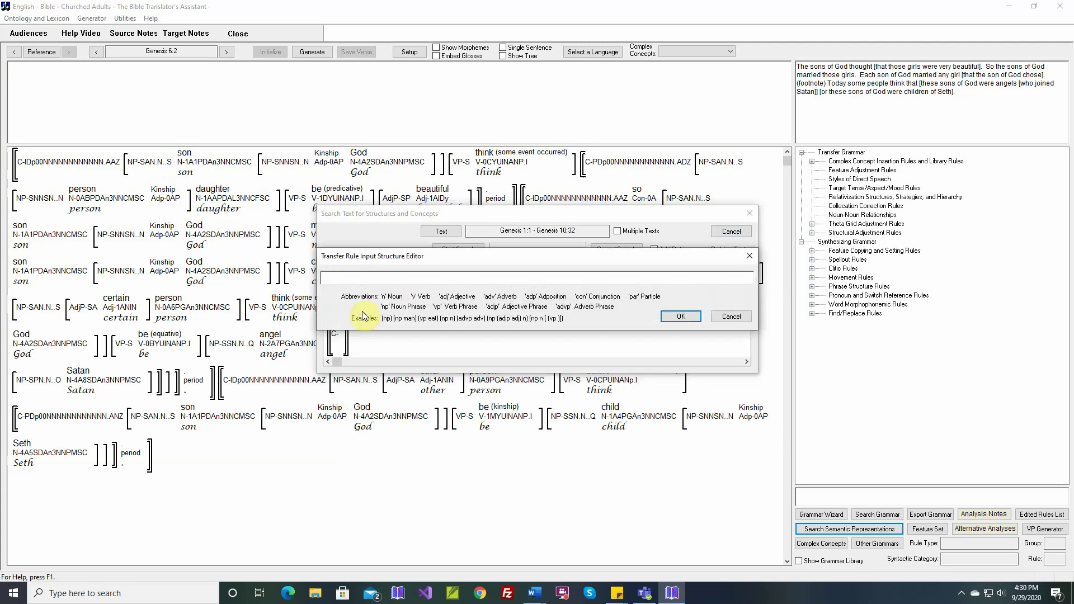
text((np n))
text([ in-order-to (np n)
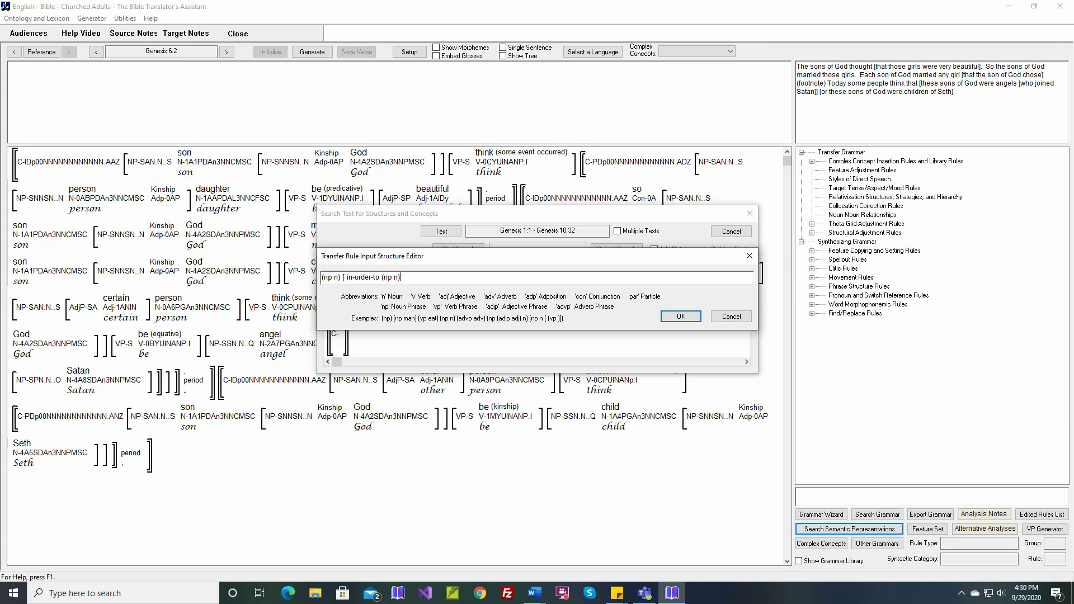
text() ])
key(Return)
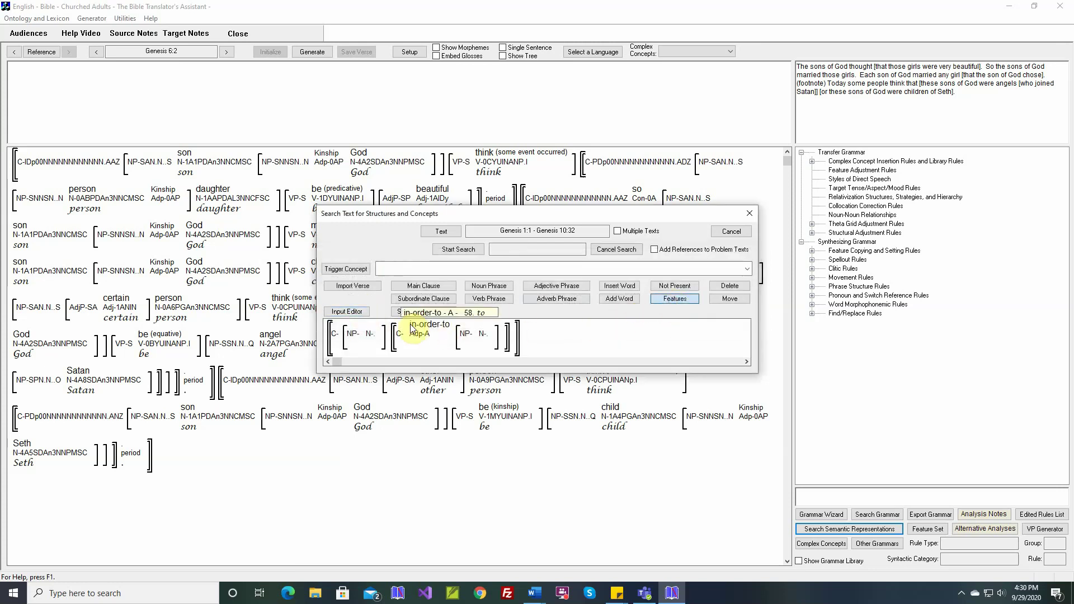
Step: Set the semantic role of both noun phrases in the search structure to Most Agent-like
click(354, 334)
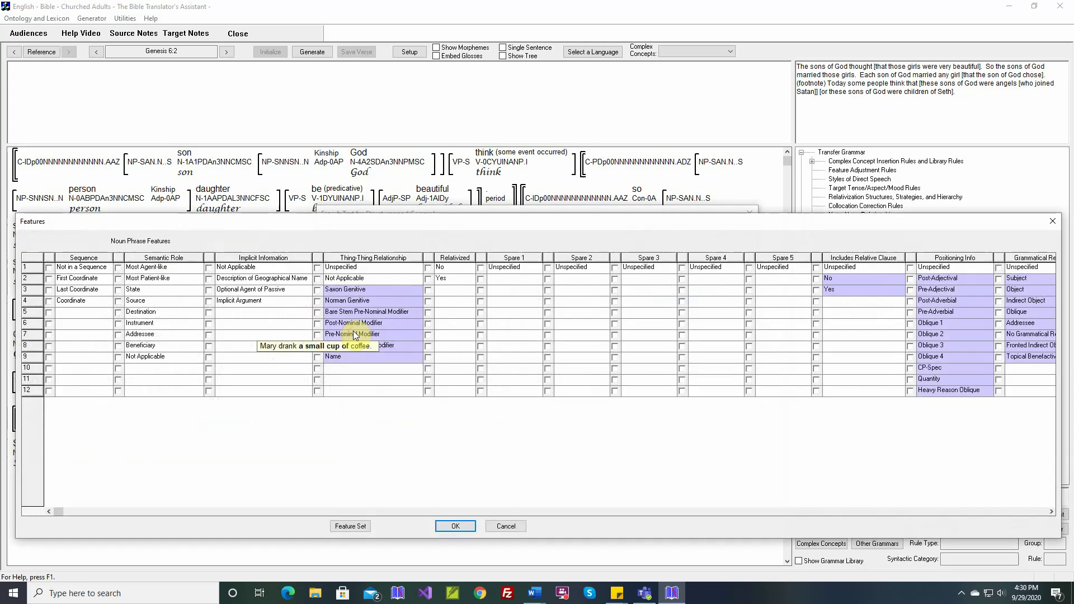
click(118, 267)
click(456, 526)
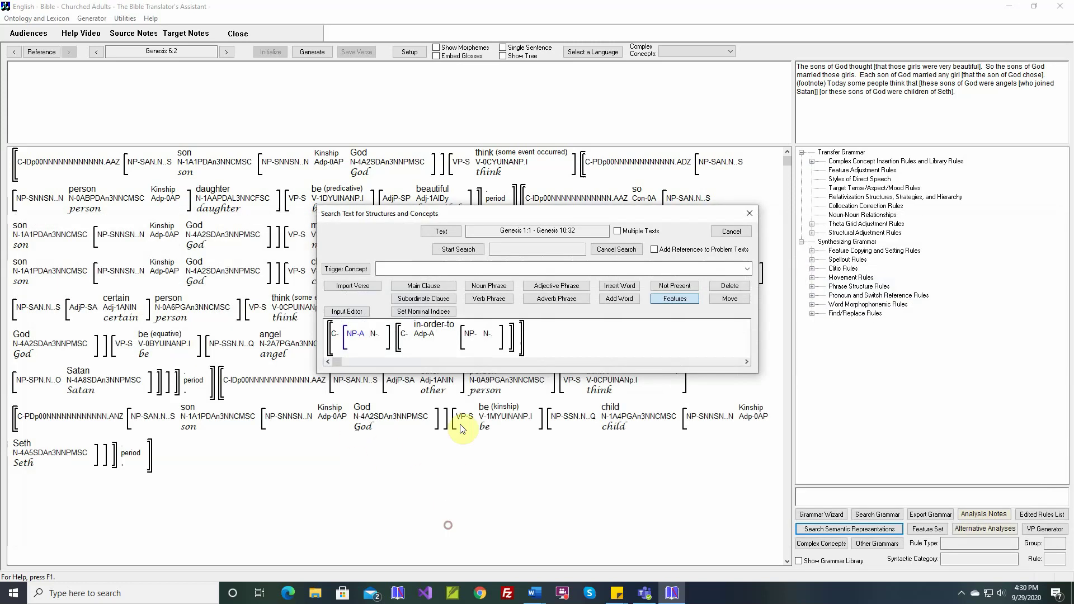
click(474, 336)
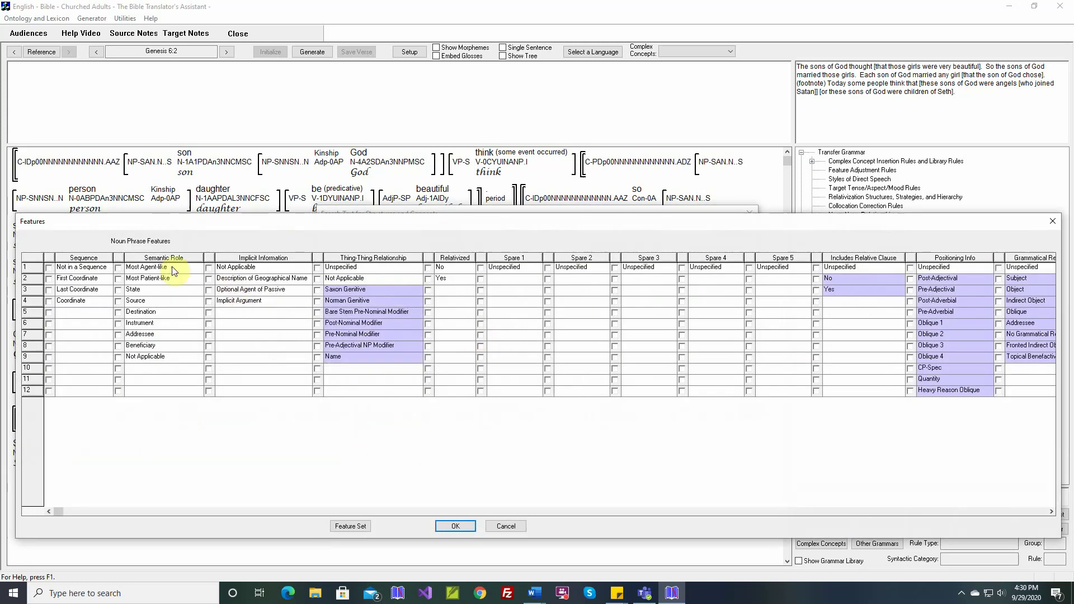
click(118, 268)
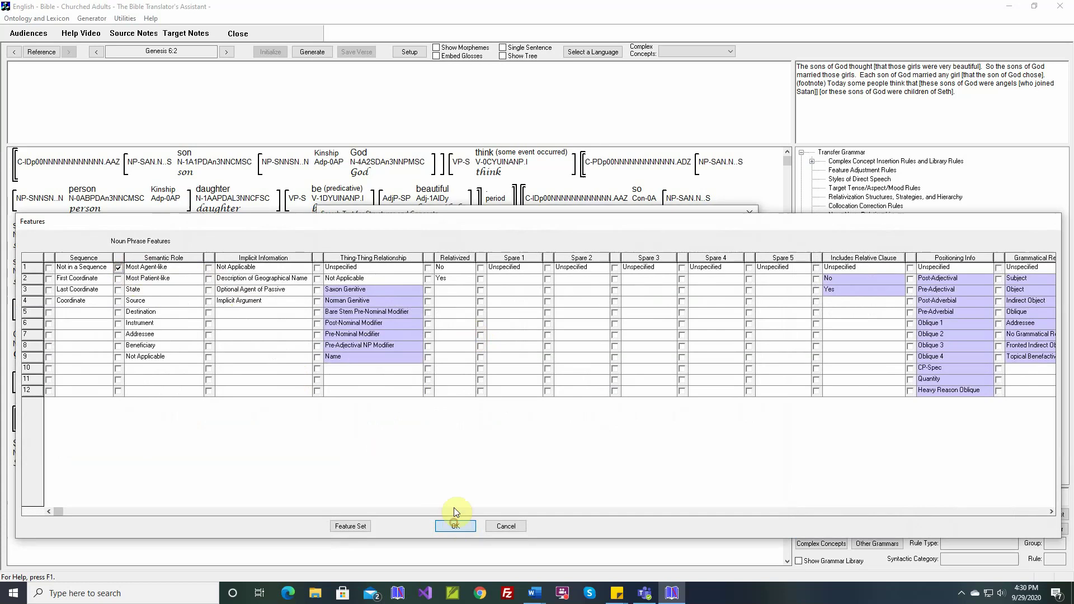
click(455, 526)
Step: Assign the nominal index i to the nouns in both the main and the in-order-to clause
click(422, 315)
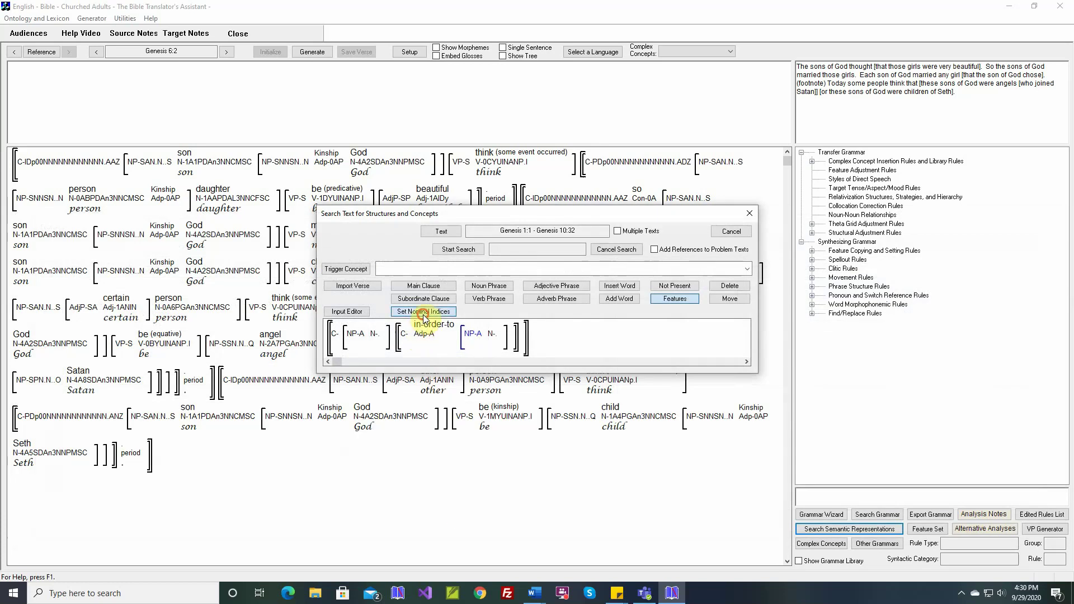
click(378, 334)
click(484, 290)
click(486, 297)
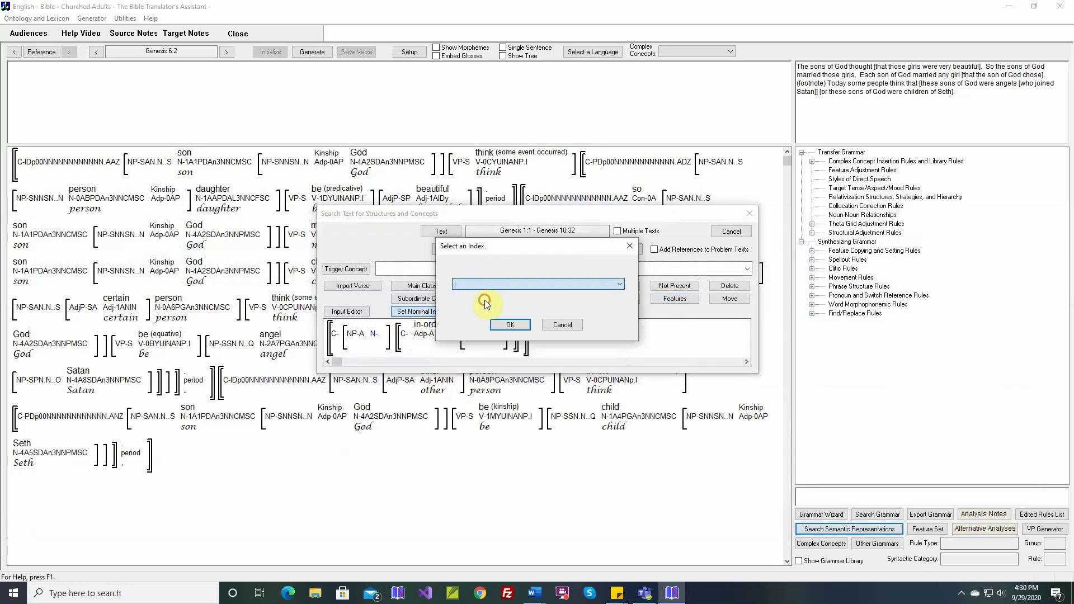
click(506, 325)
click(492, 336)
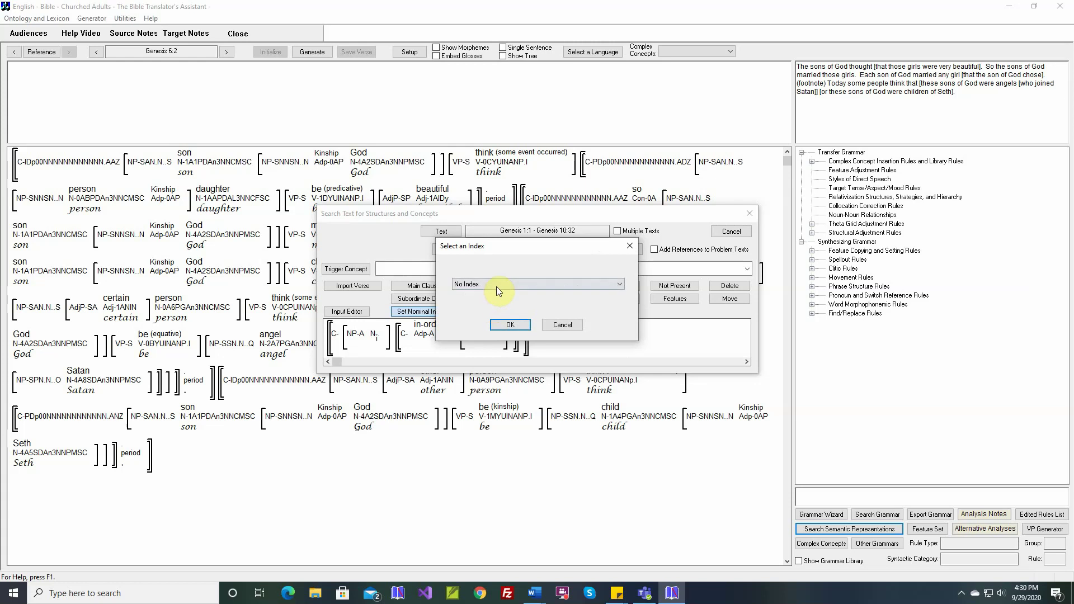
click(496, 284)
click(491, 300)
click(506, 324)
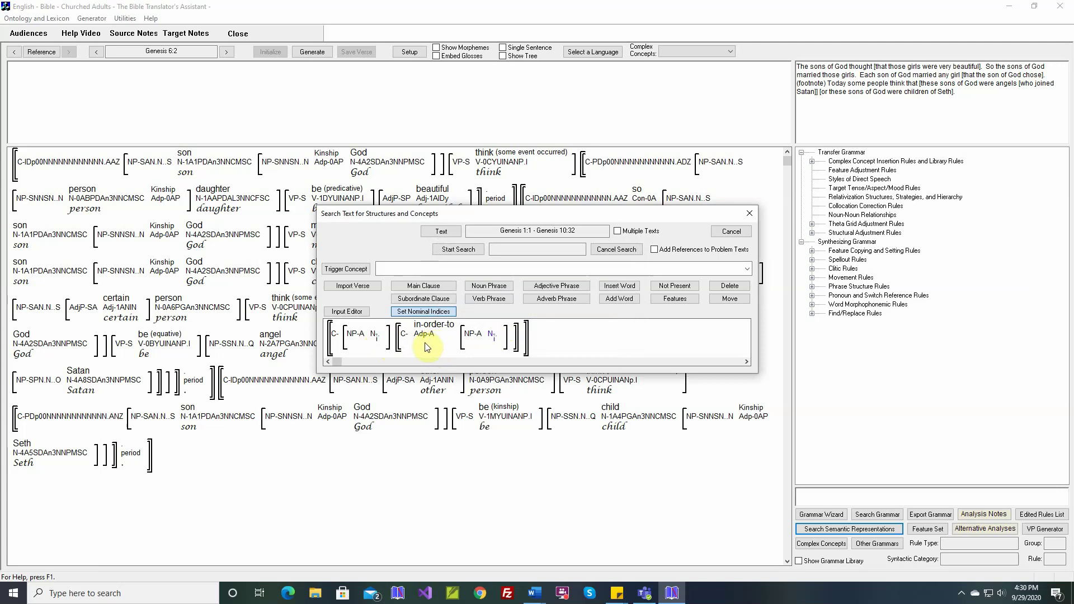
click(375, 338)
click(497, 338)
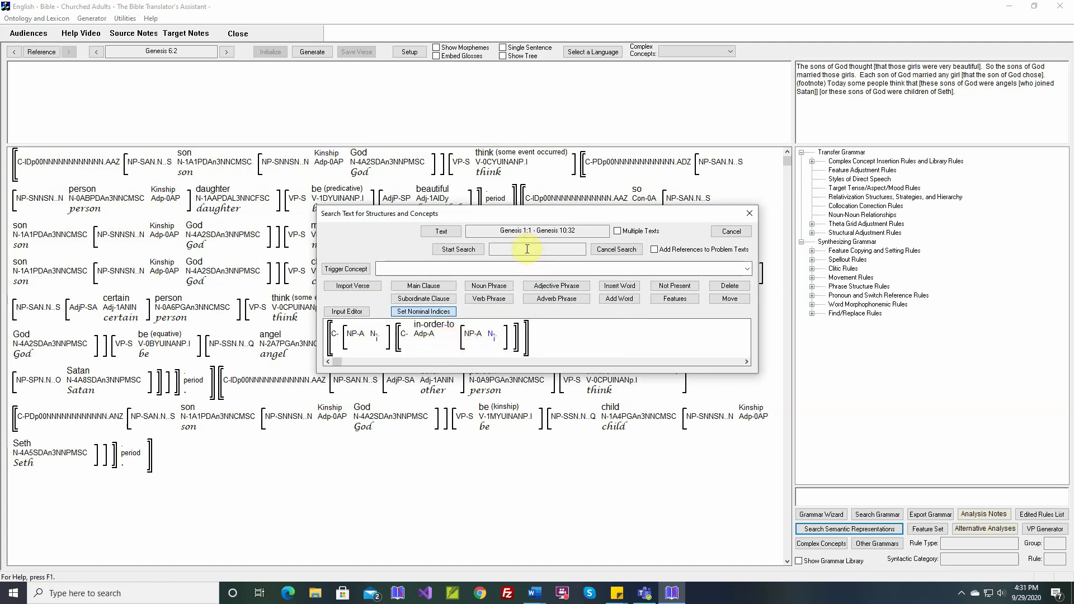
click(491, 335)
Step: Run the structure search and step through the matching verses up to the end of Genesis 10:32, keeping the search dialog clear of the text
click(472, 252)
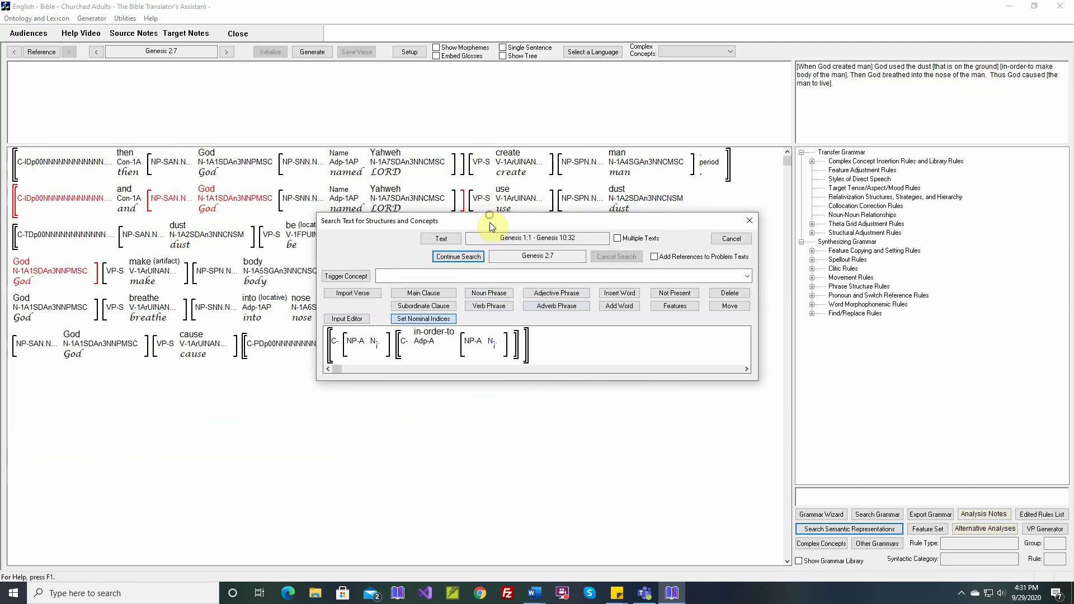
drag(489, 223, 517, 410)
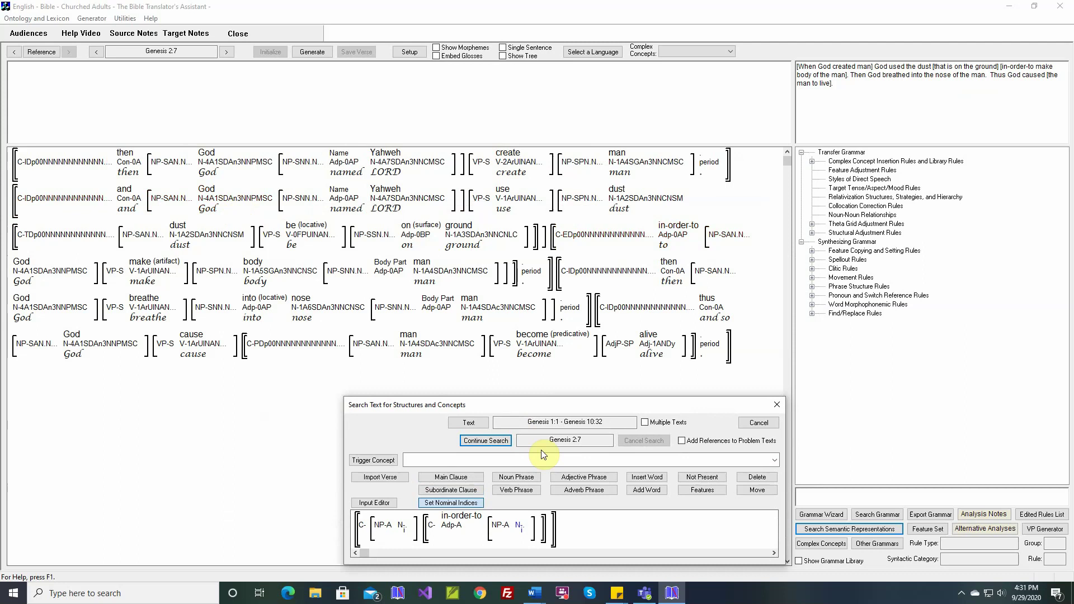
click(501, 441)
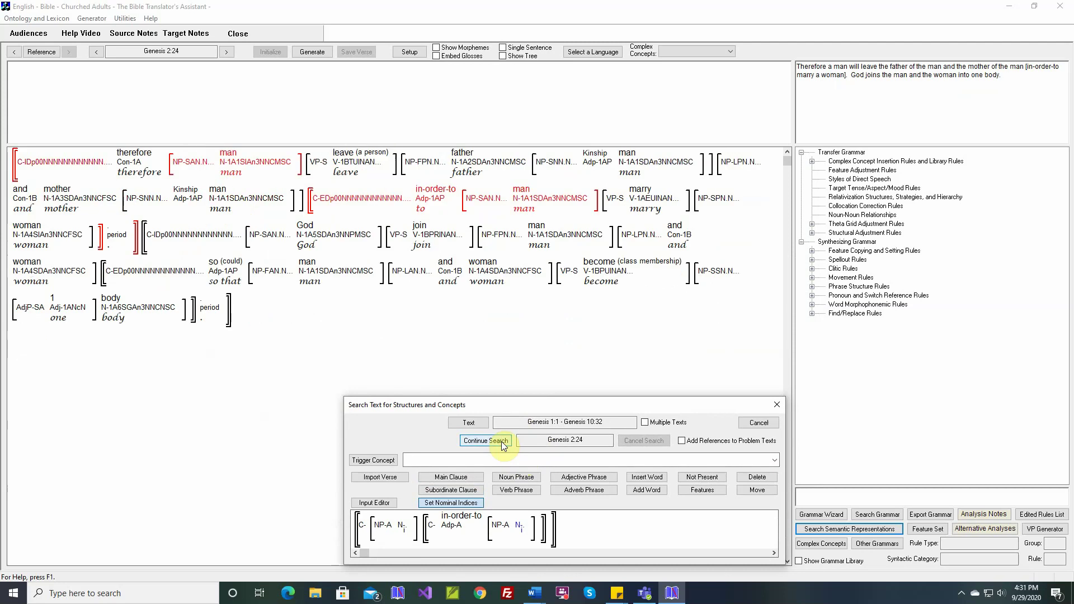
click(501, 442)
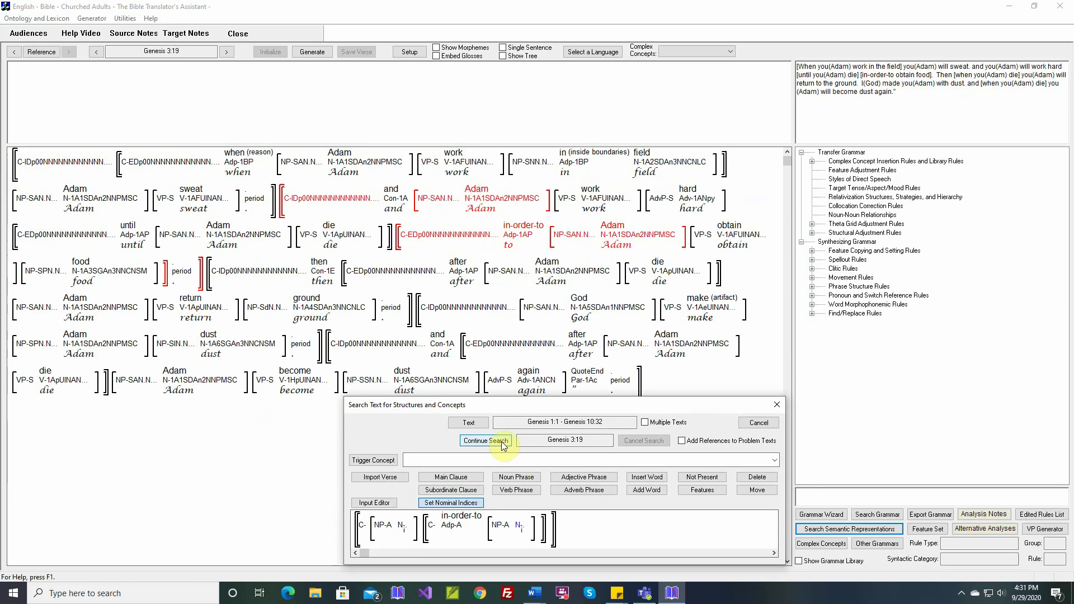
click(501, 441)
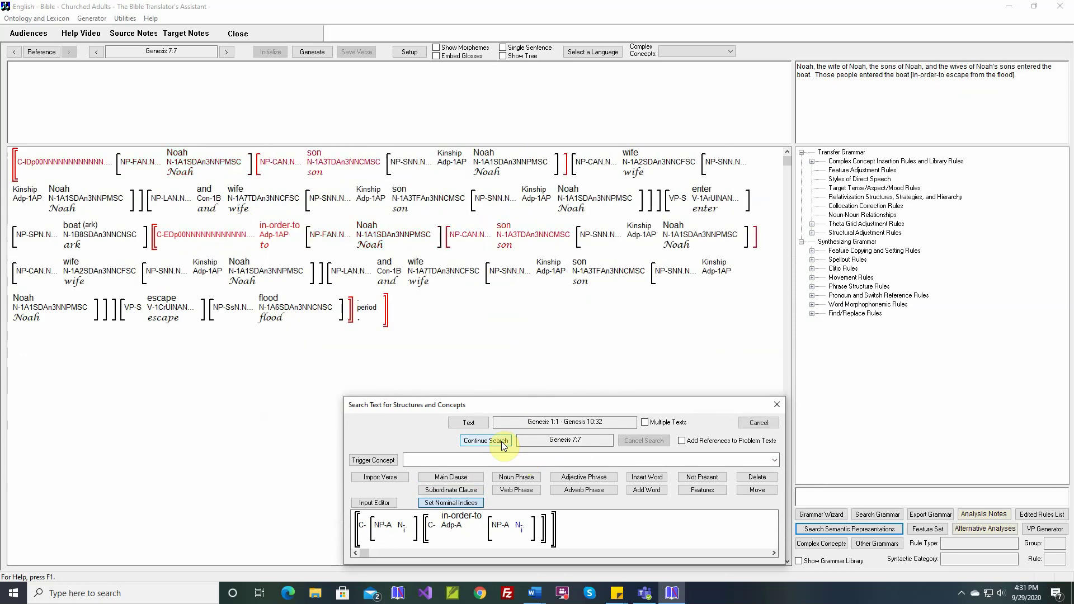
click(502, 442)
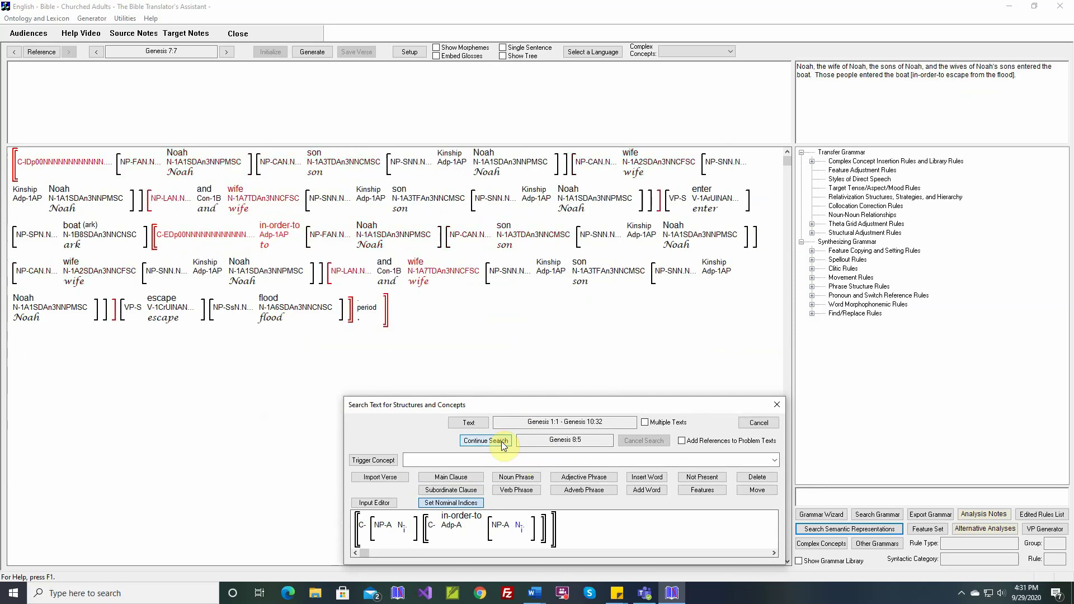
click(503, 442)
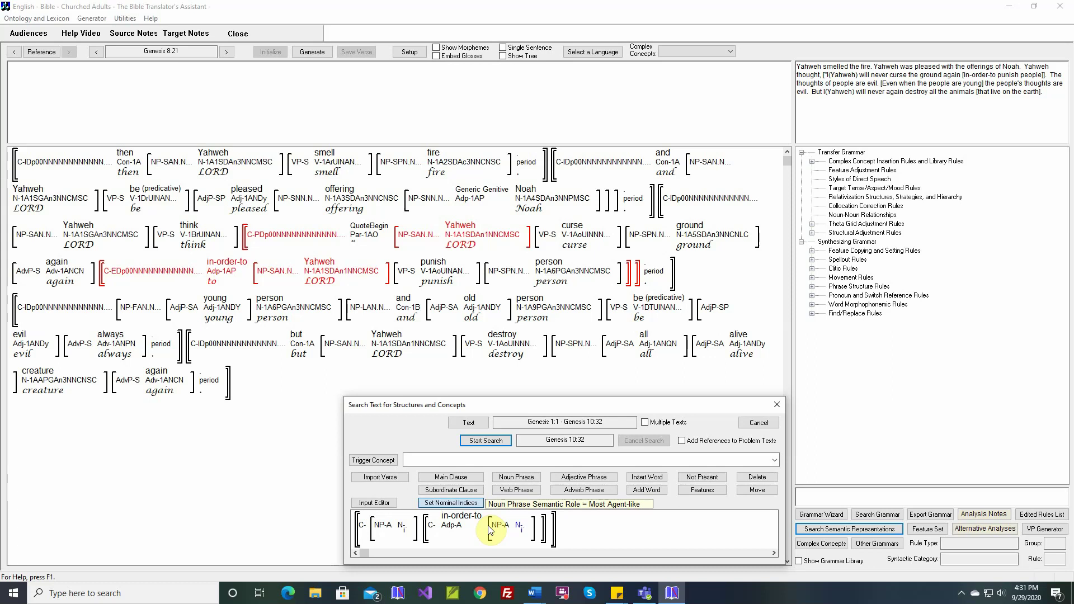
Step: Rerun the search with references added to the Problem Texts, erasing the existing references first, and close the search dialog
click(682, 441)
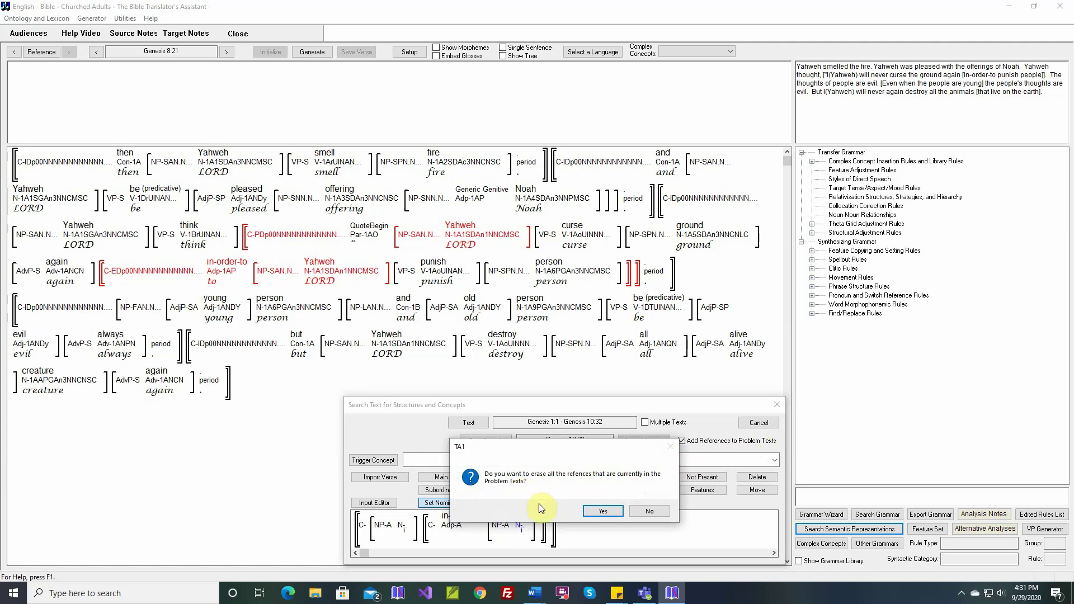
click(592, 510)
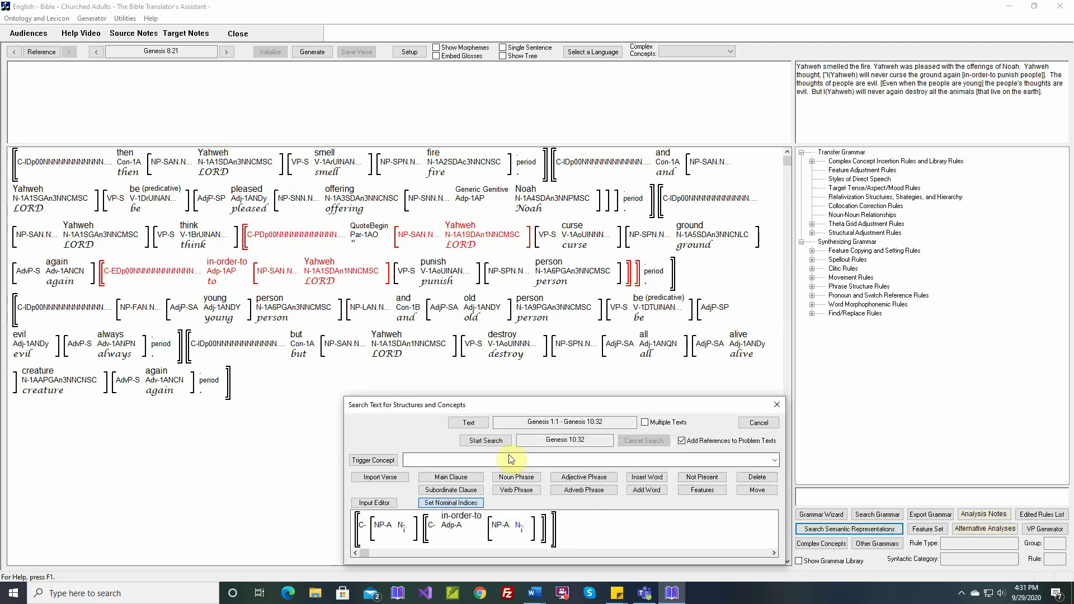
click(486, 440)
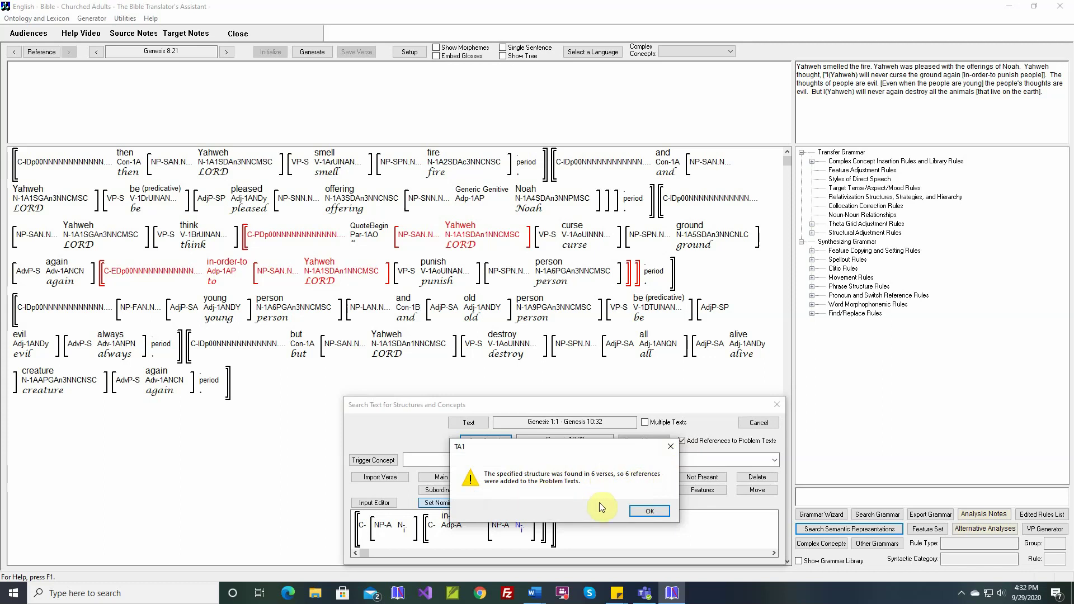
click(648, 511)
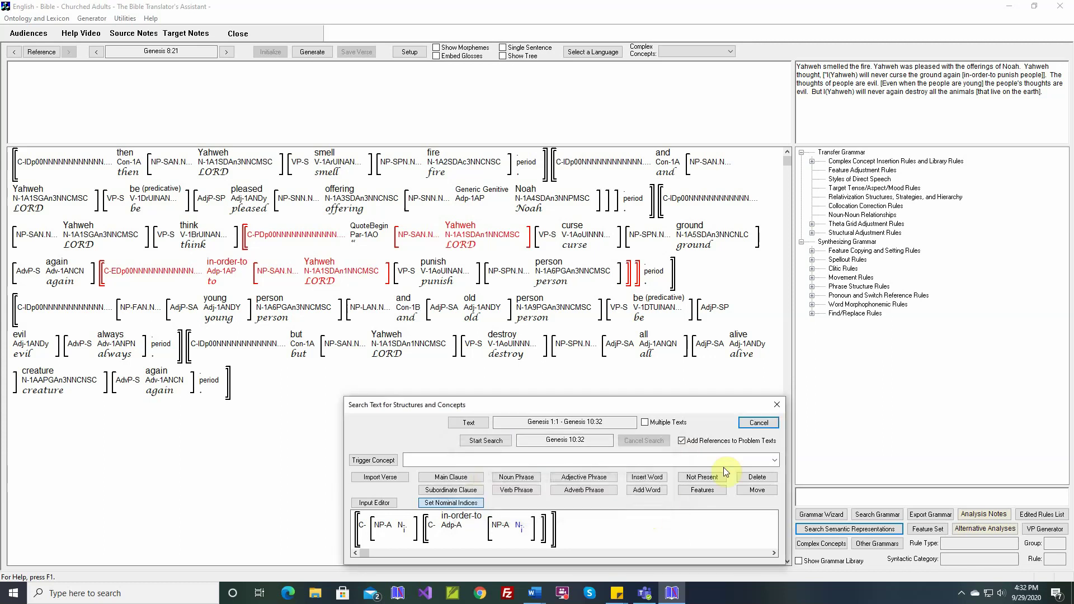
click(756, 424)
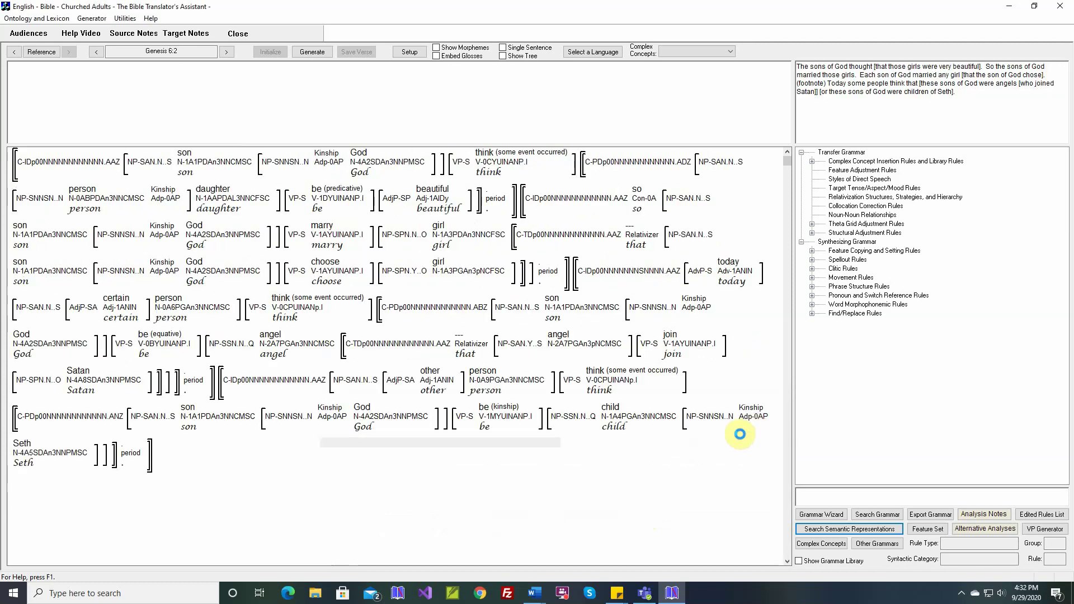
Step: Open the Generate Text view and review the passages listed in the Problem Texts, leaving the list unmodified
click(92, 18)
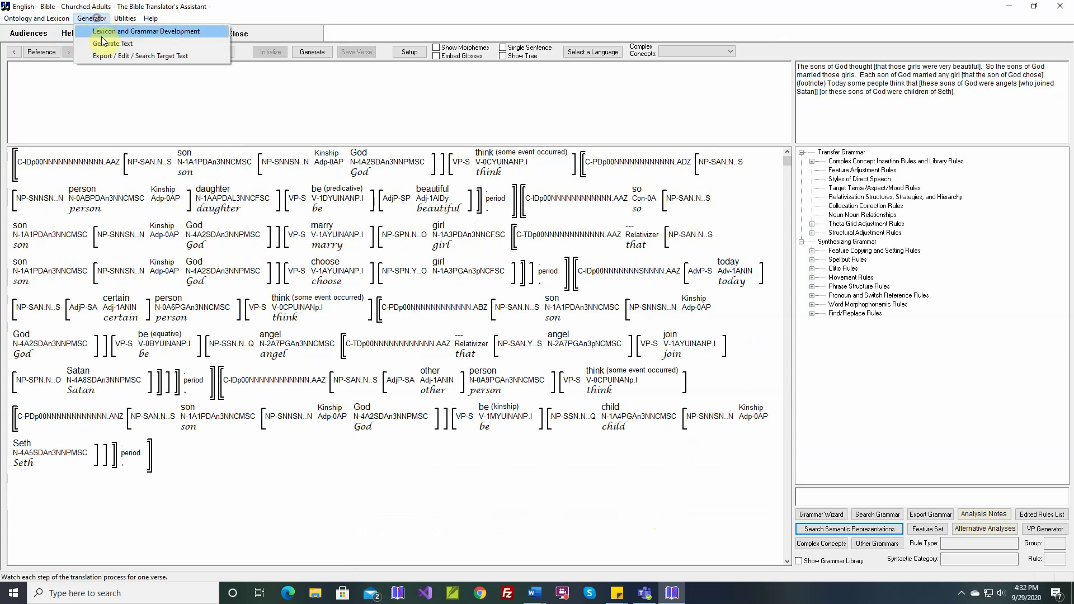
click(104, 43)
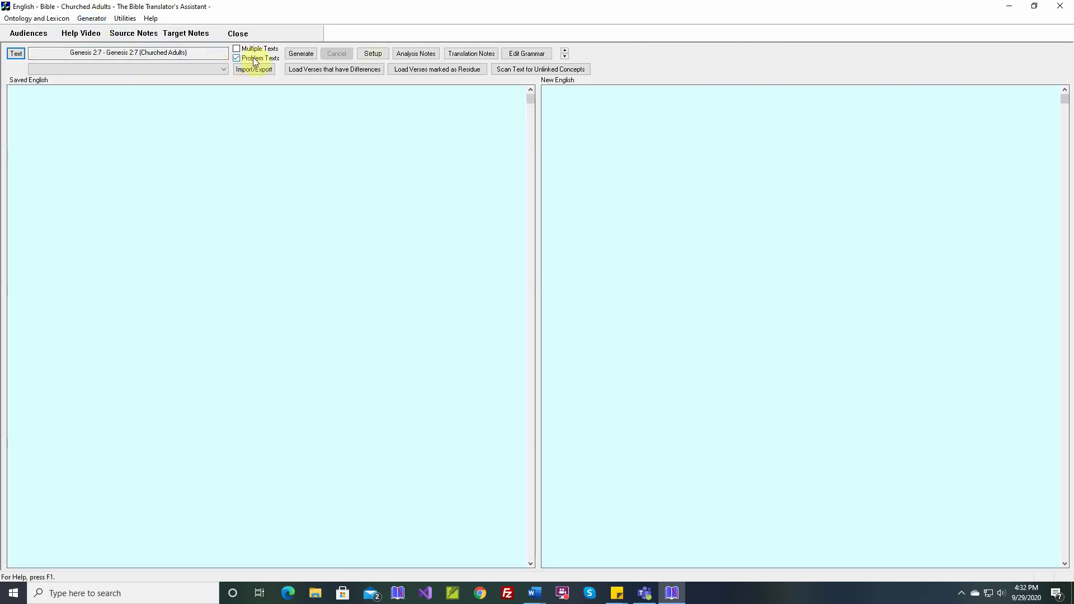
click(16, 54)
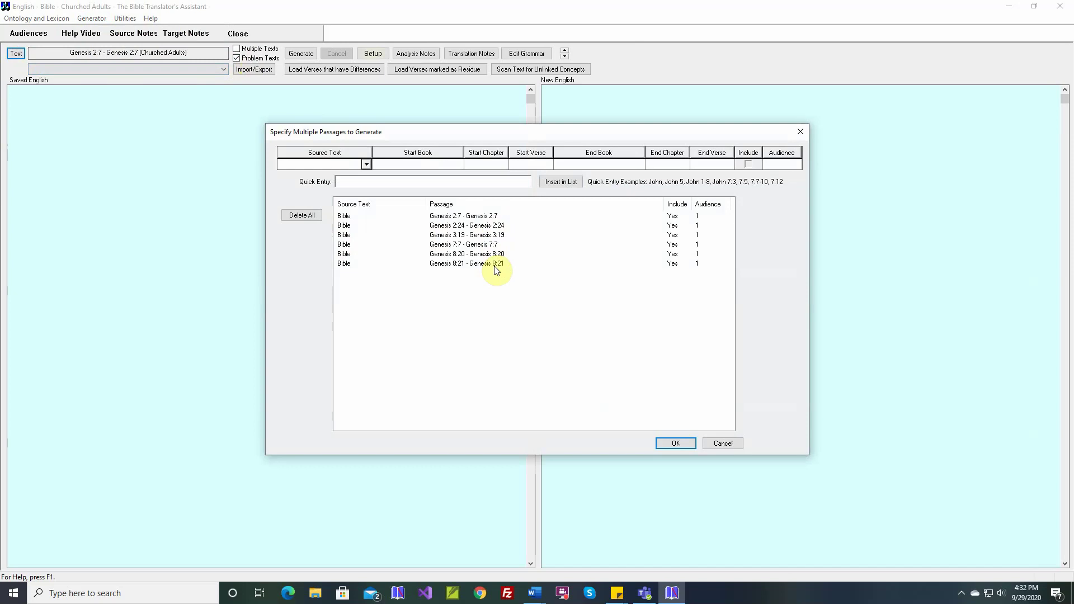
click(721, 443)
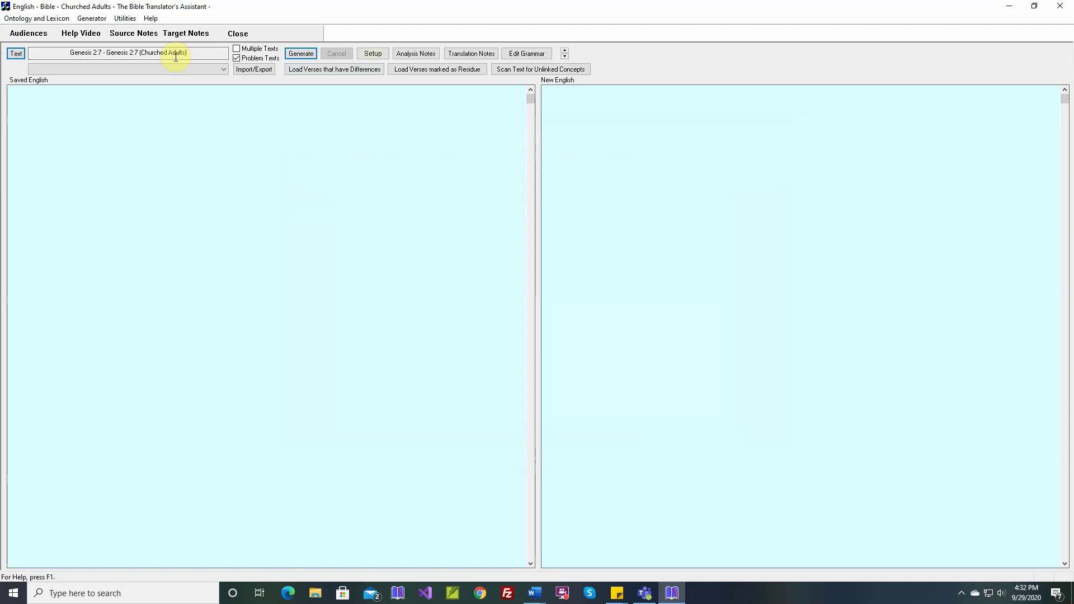
Step: Return to Lexicon and Grammar Development, open a semantic representation search for Nouns, and start adding a noun phrase to its structure
click(92, 17)
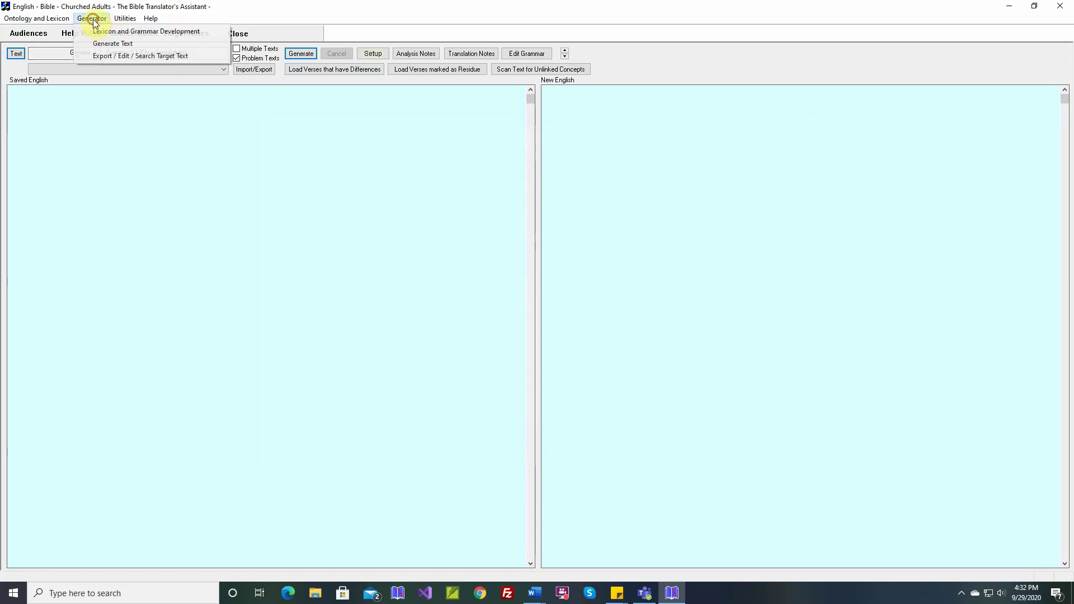
click(97, 32)
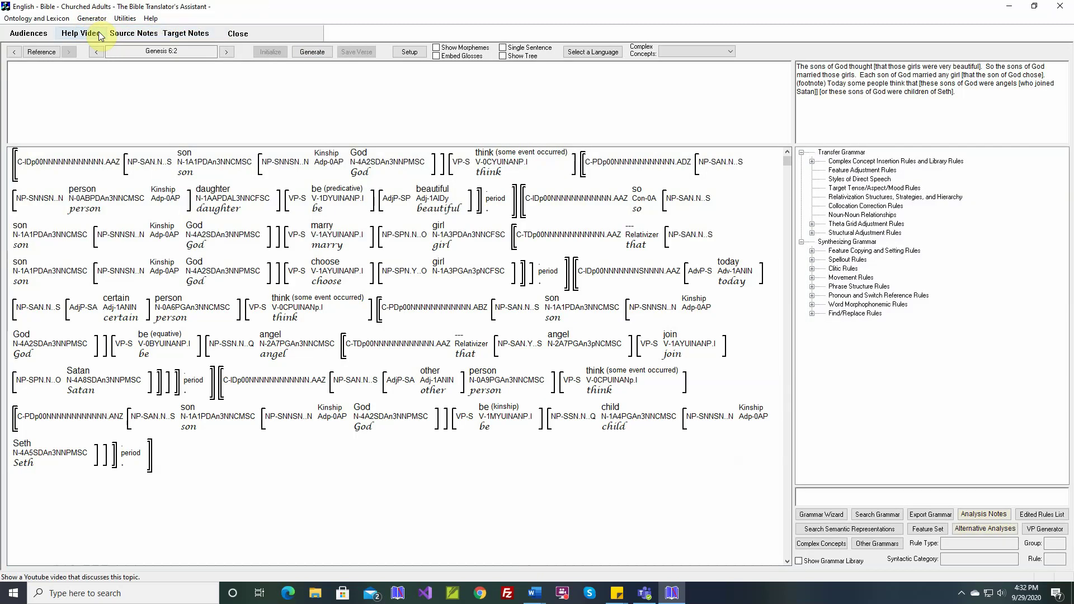
click(835, 530)
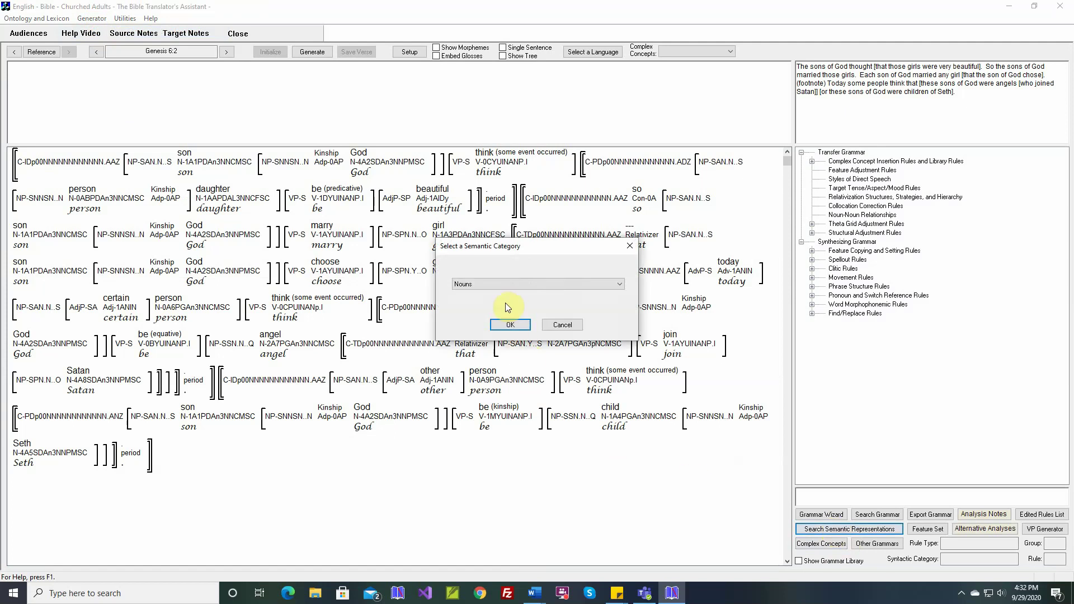
click(511, 327)
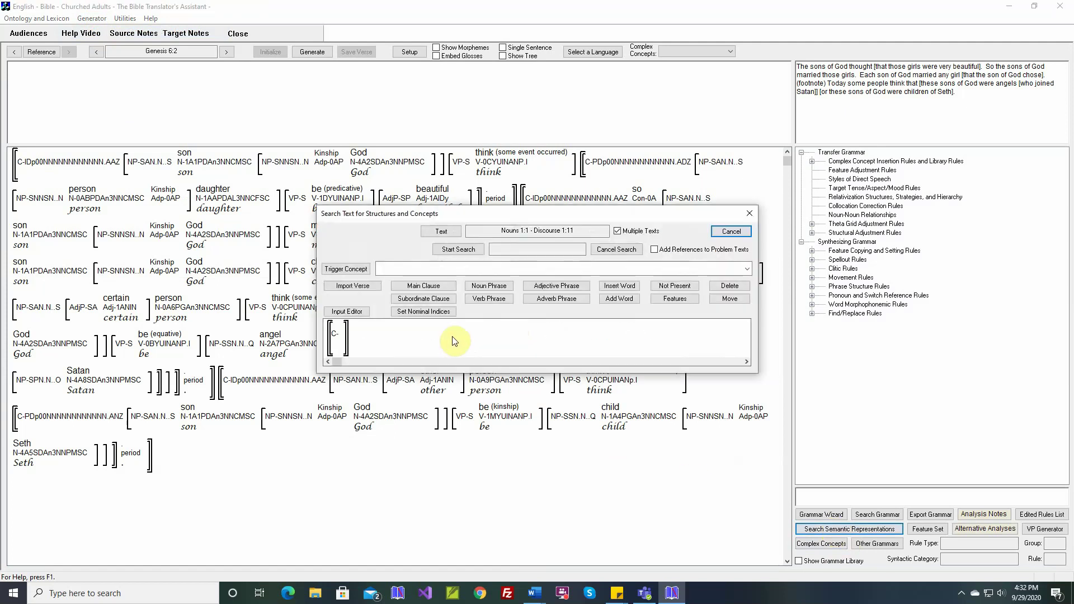
click(489, 286)
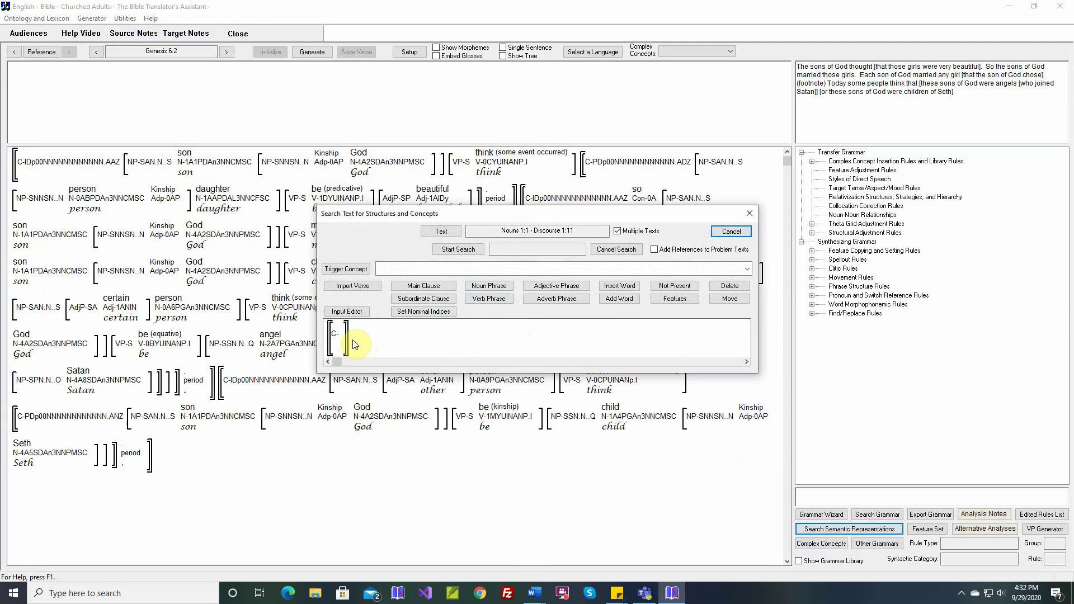